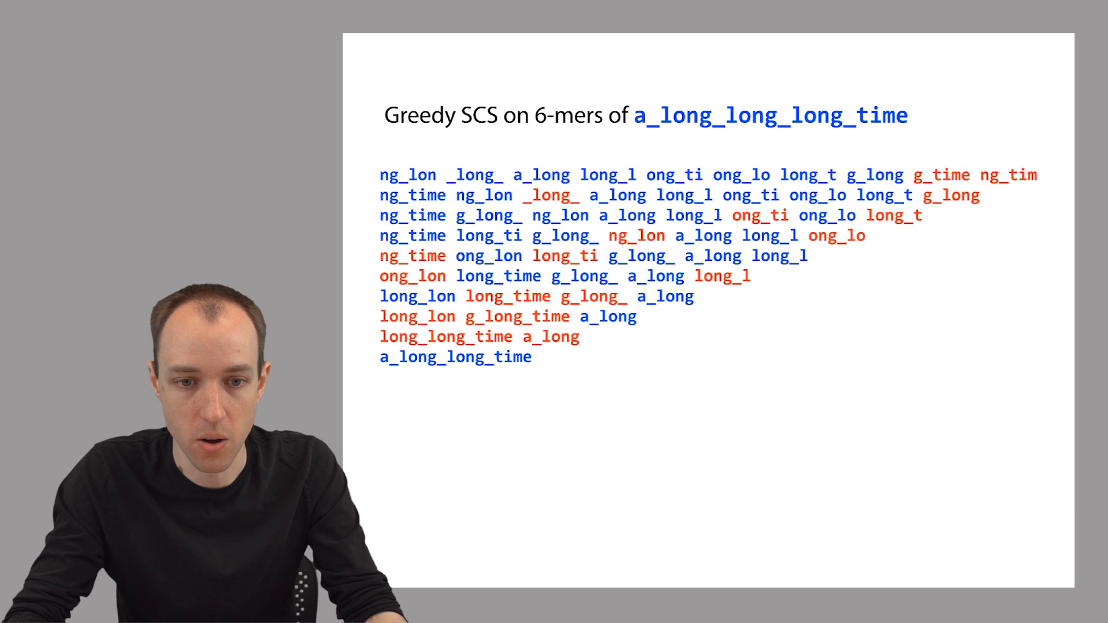
{"action": "key", "text": "Right"}
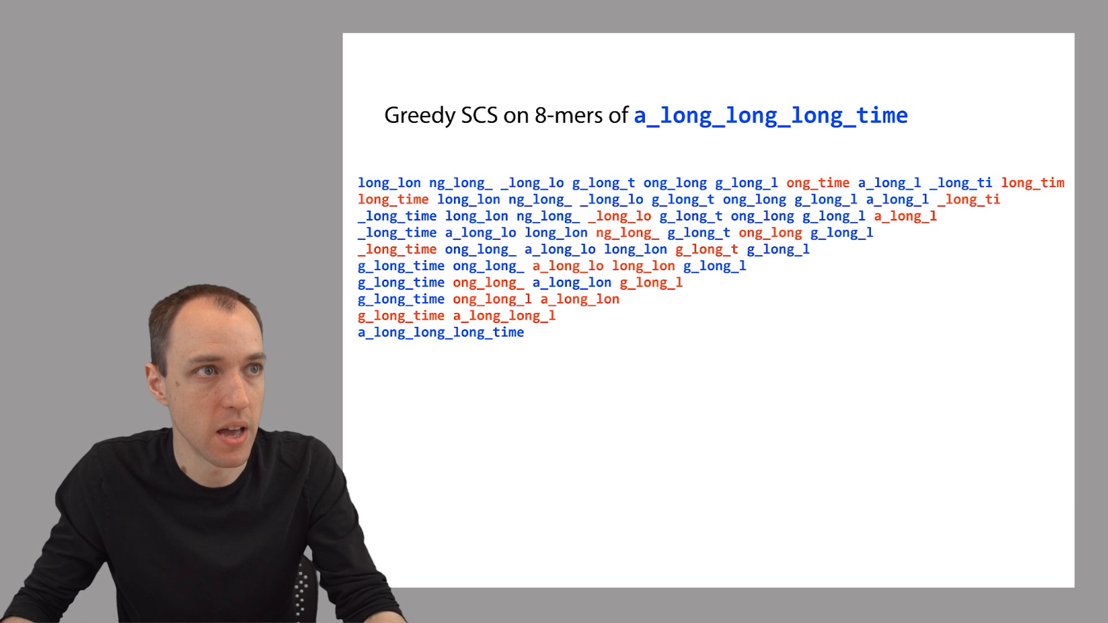